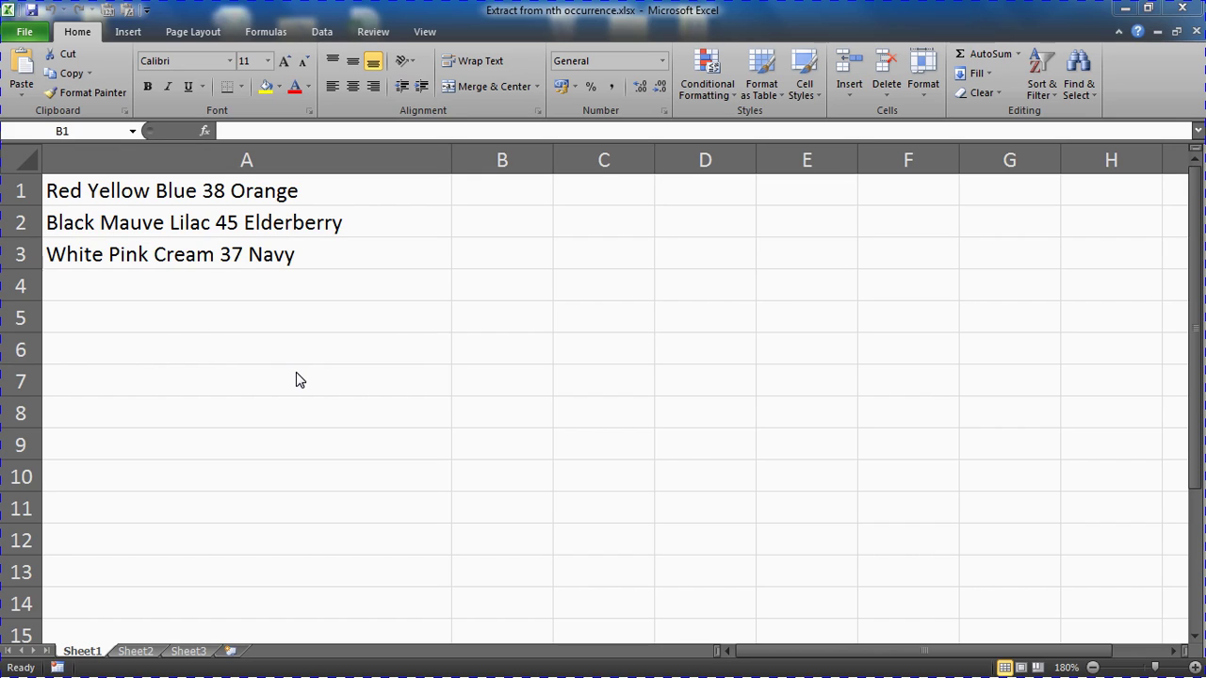
# In B1, begin the formula =mid(A1,find with A1 as MID's text
pyautogui.click(516, 223)
pyautogui.click(502, 188)
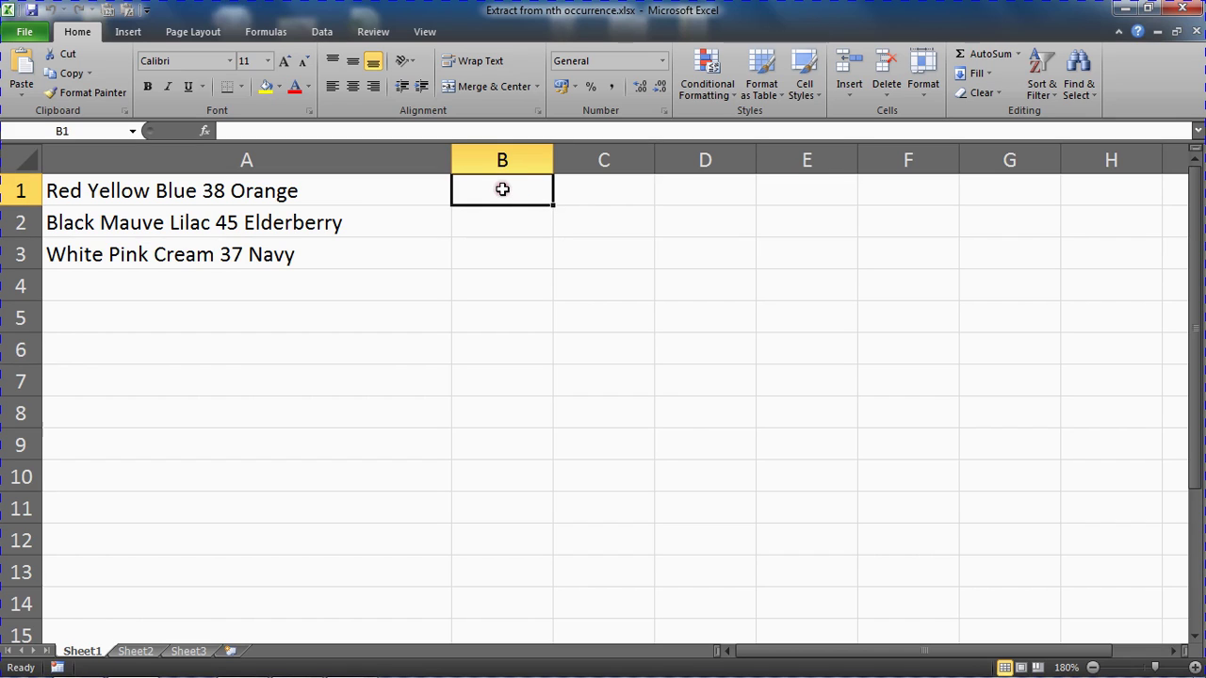
pyautogui.write('=mid')
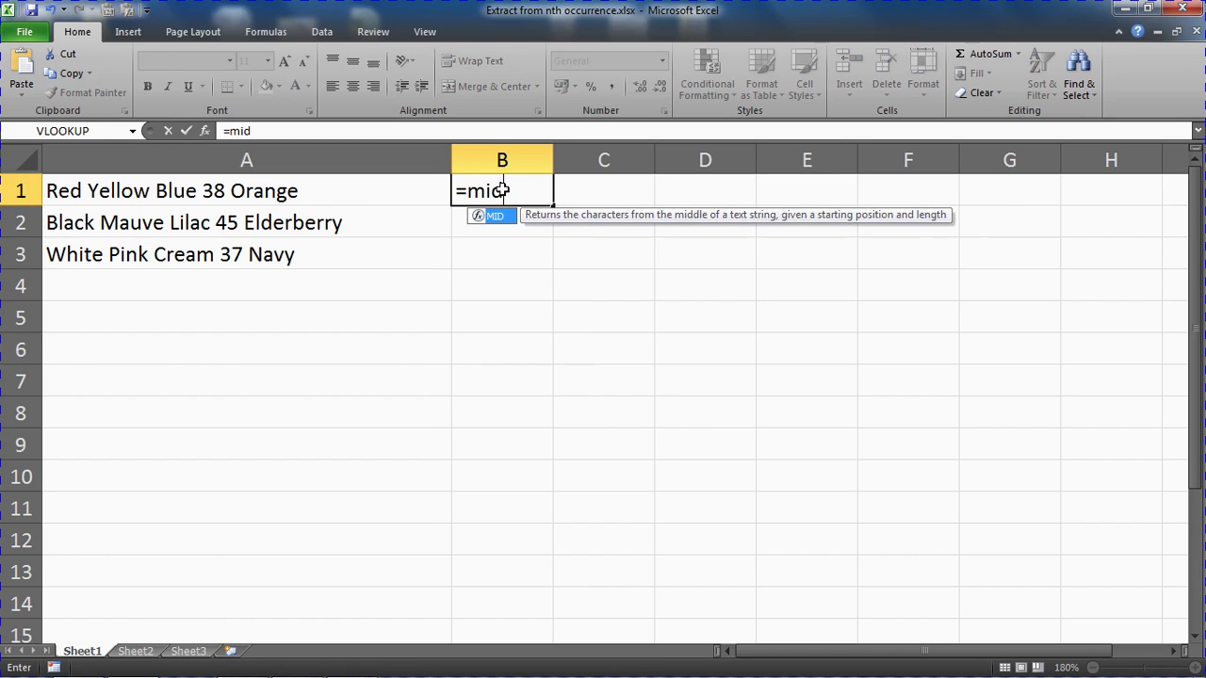
pyautogui.write('(')
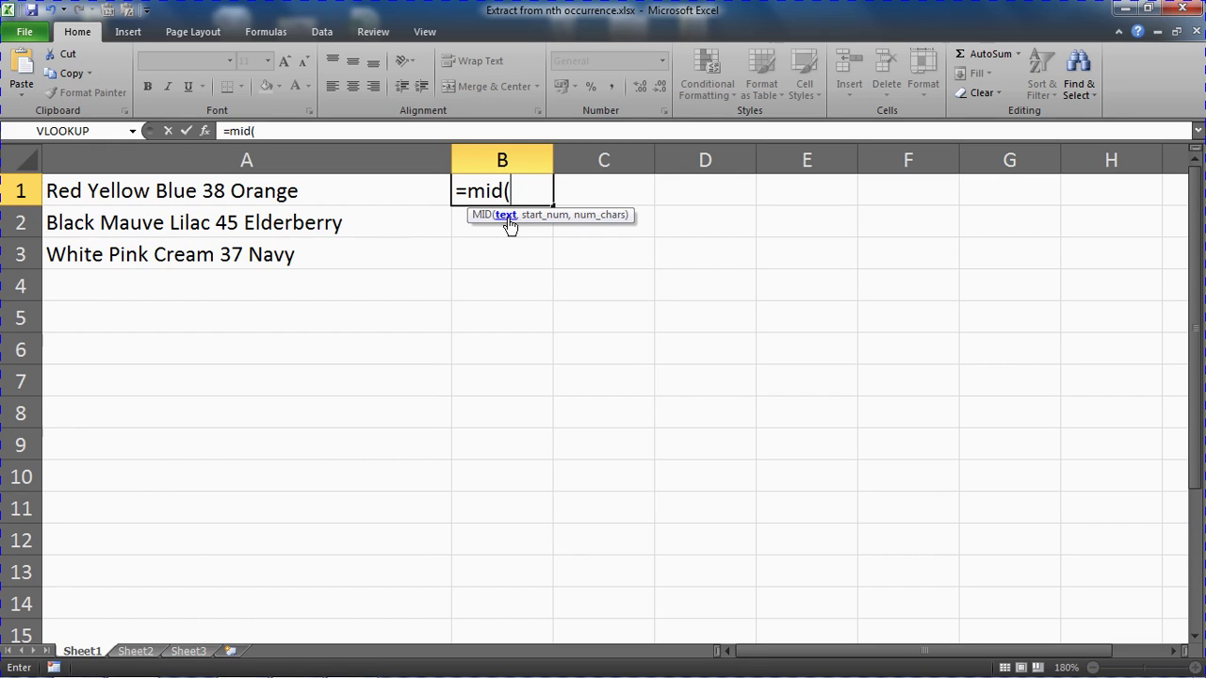
pyautogui.click(333, 194)
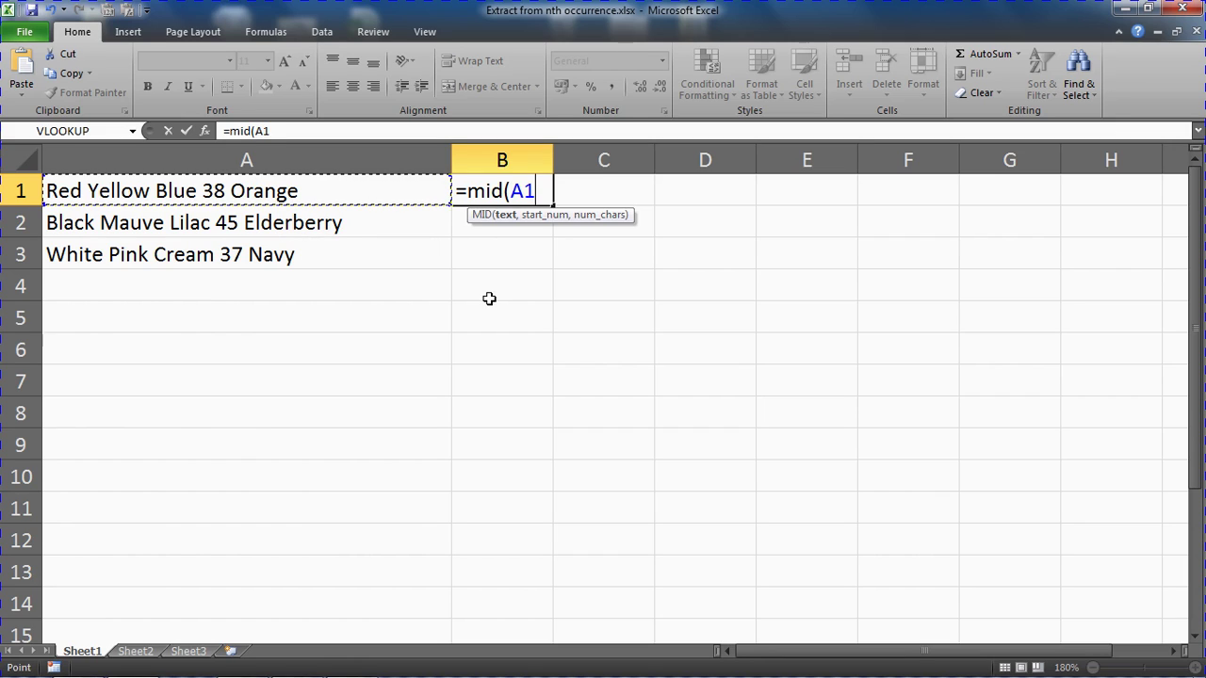
pyautogui.write(',')
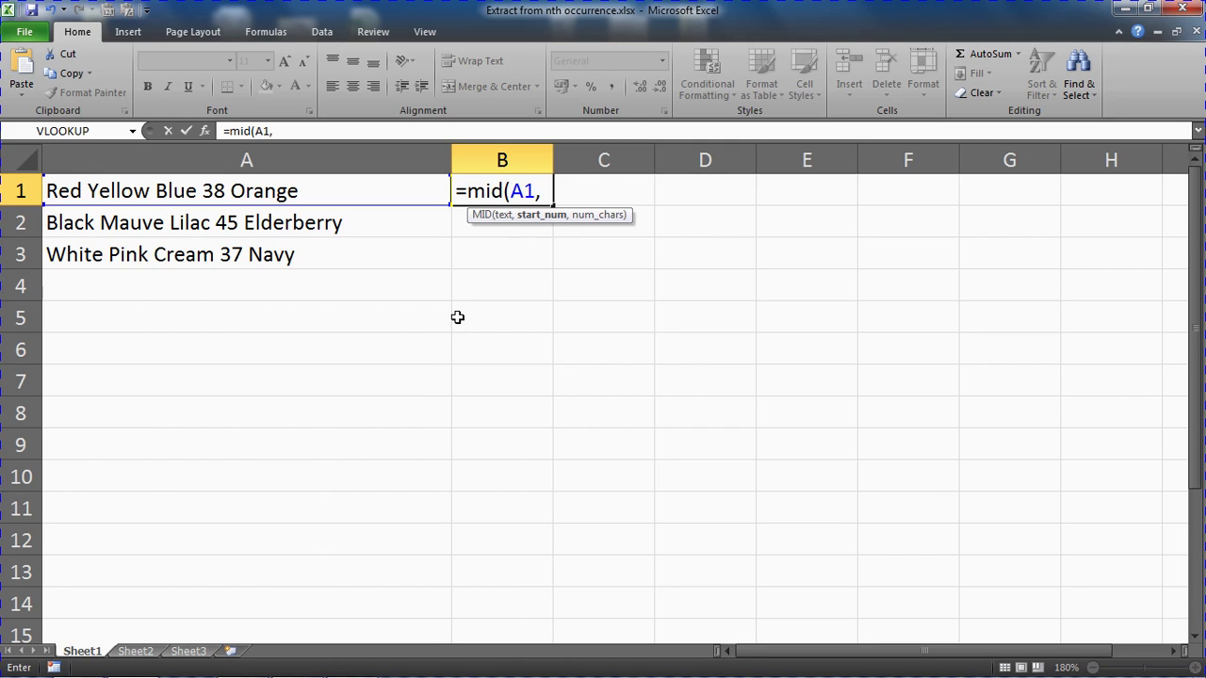
pyautogui.write('find')
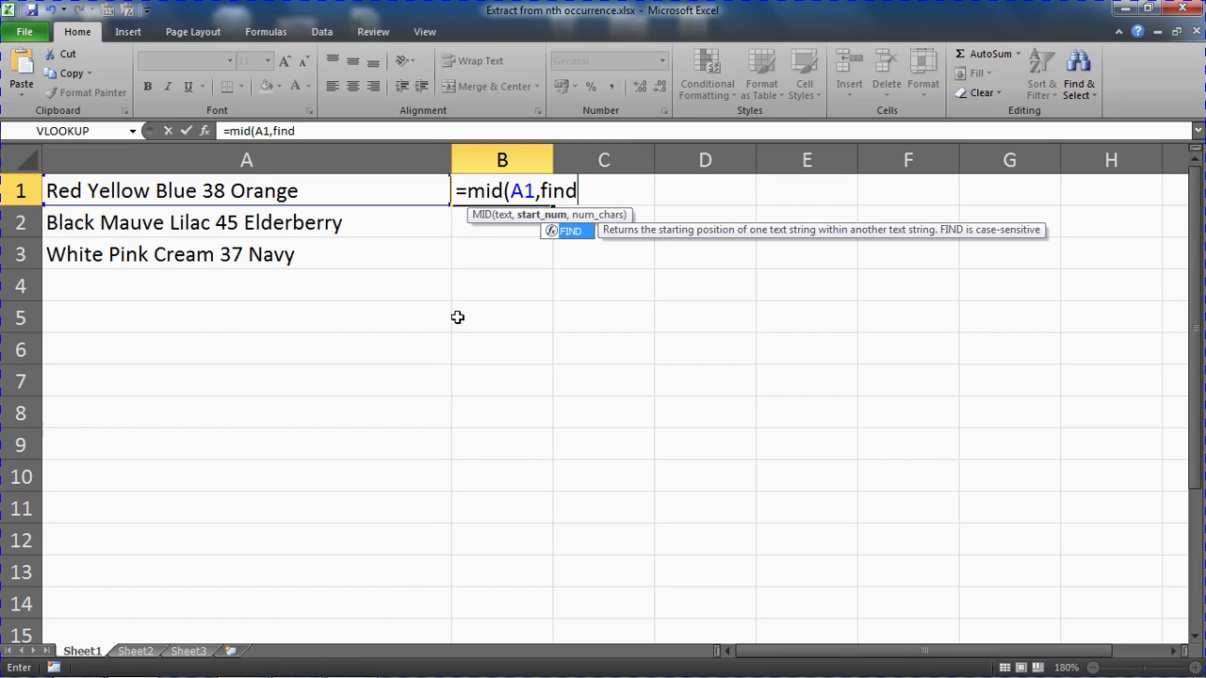
# Make FIND search for "*" and begin SUBSTITUTE as the text it searches
pyautogui.write('(')
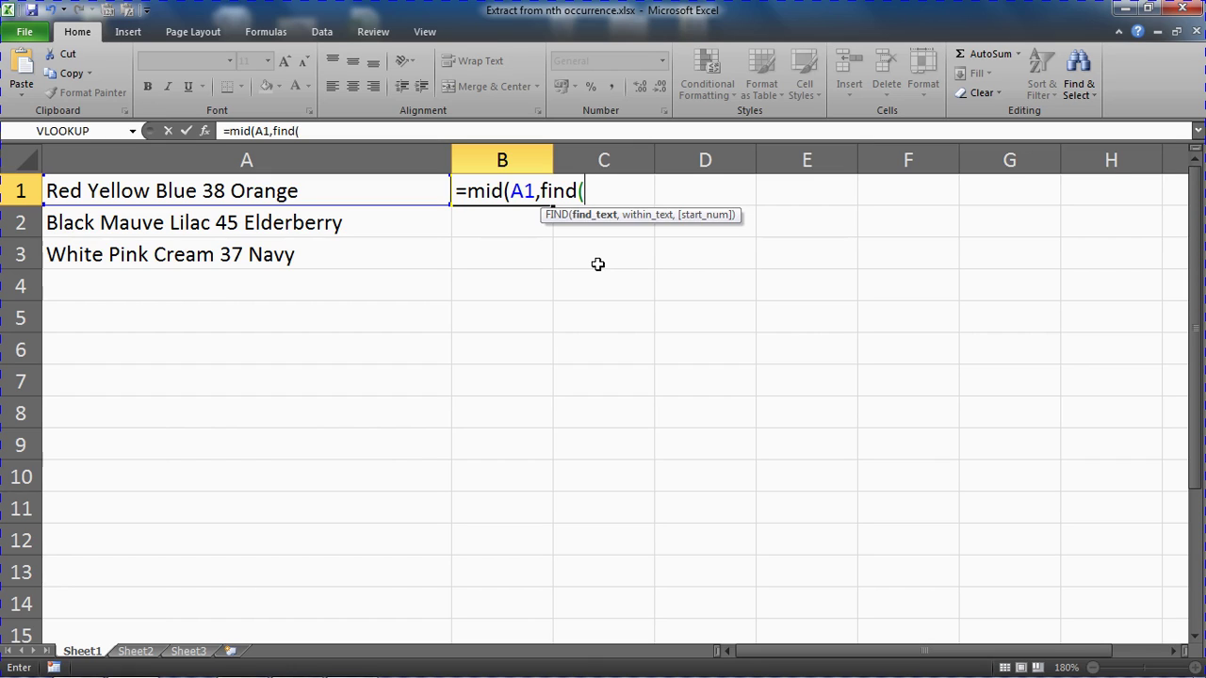
pyautogui.write('"*"')
pyautogui.write(',')
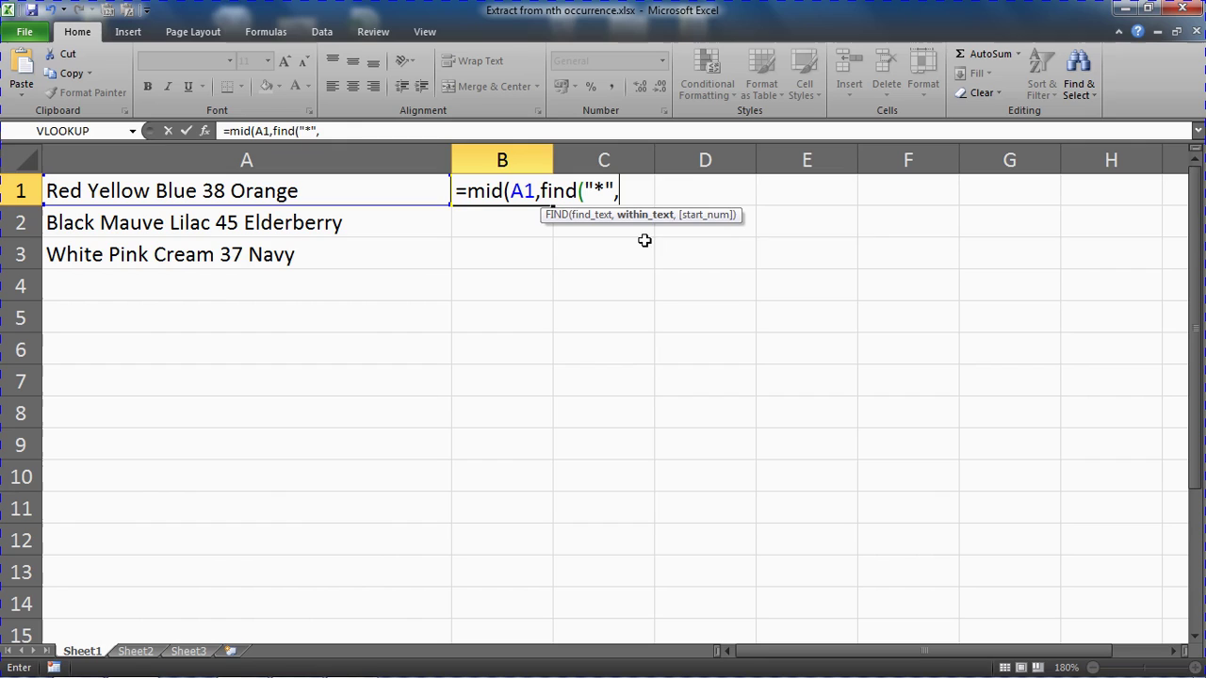
pyautogui.write('subst')
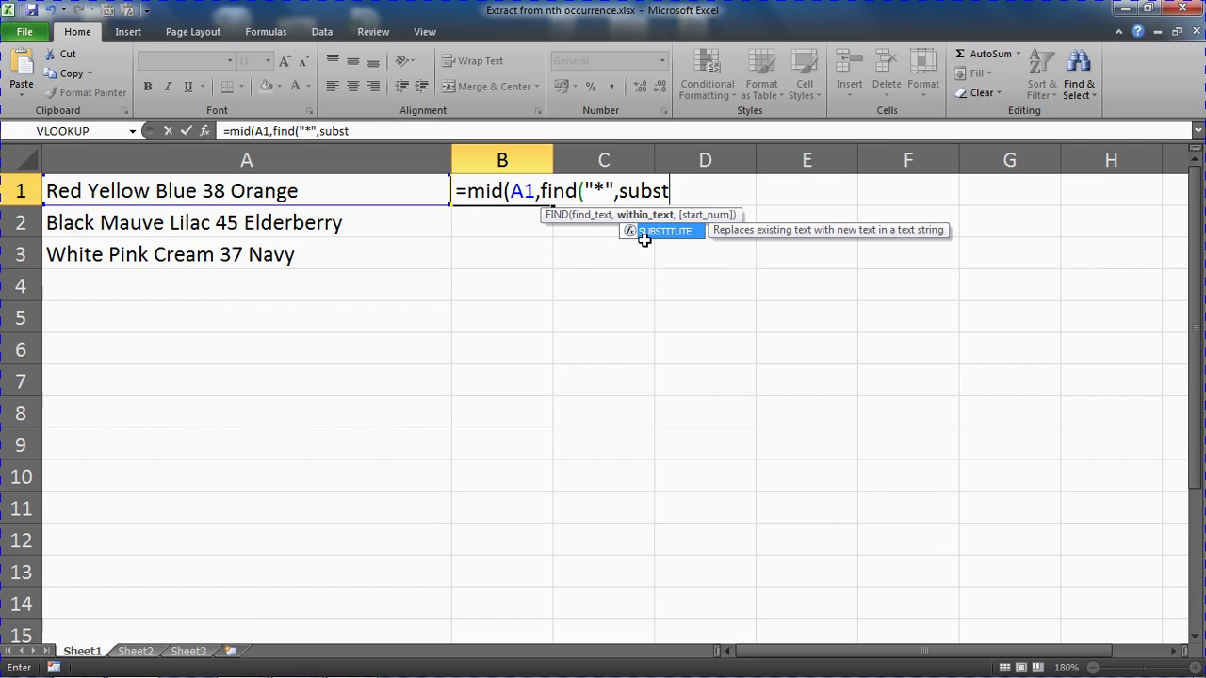
# Fill in SUBSTITUTE(A1," ","*",3 to replace the third space with an asterisk
pyautogui.doubleClick(644, 234)
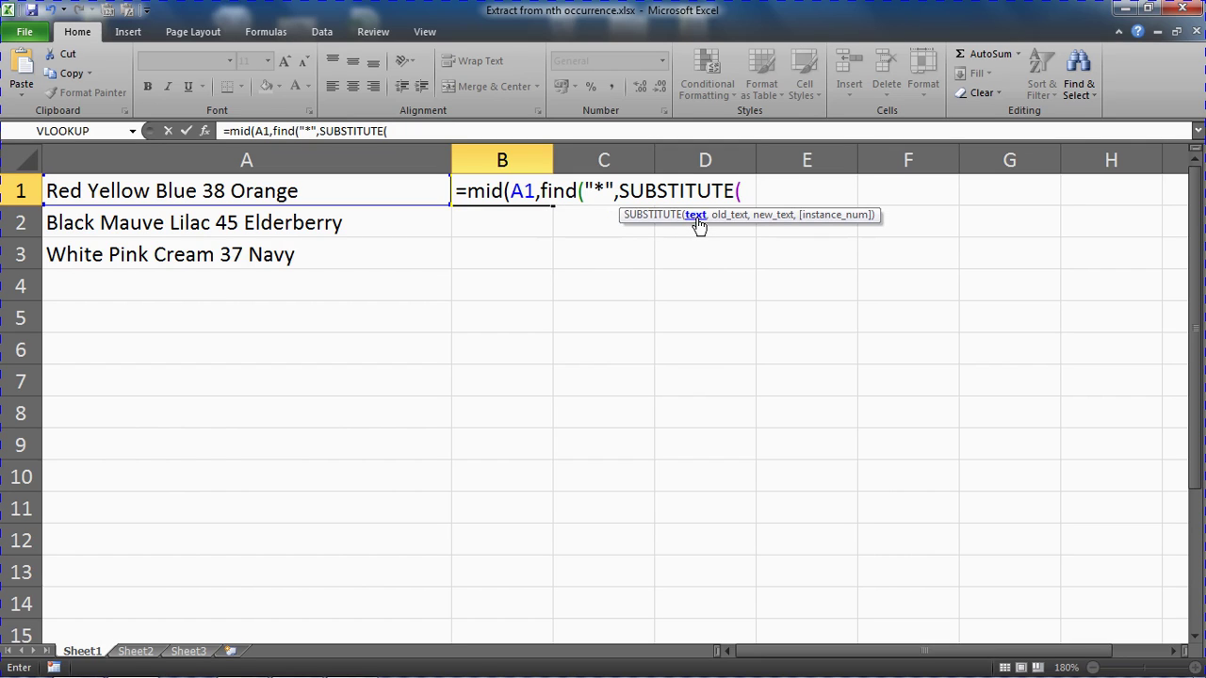
pyautogui.click(274, 193)
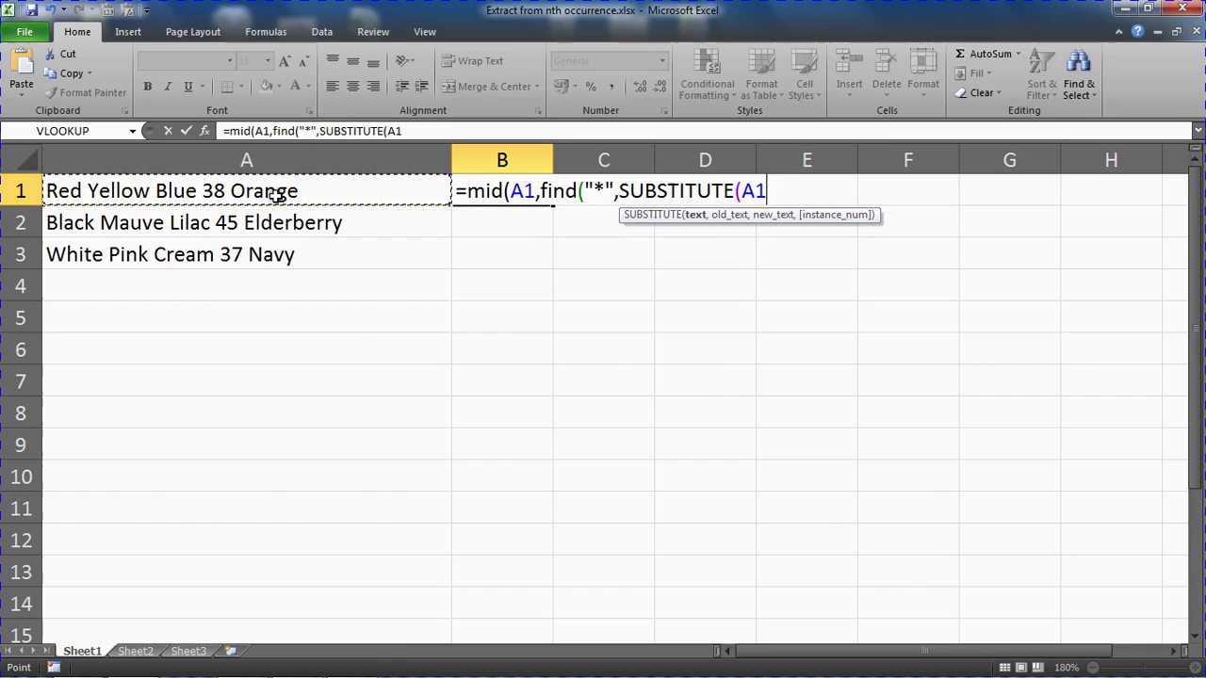
pyautogui.write(',')
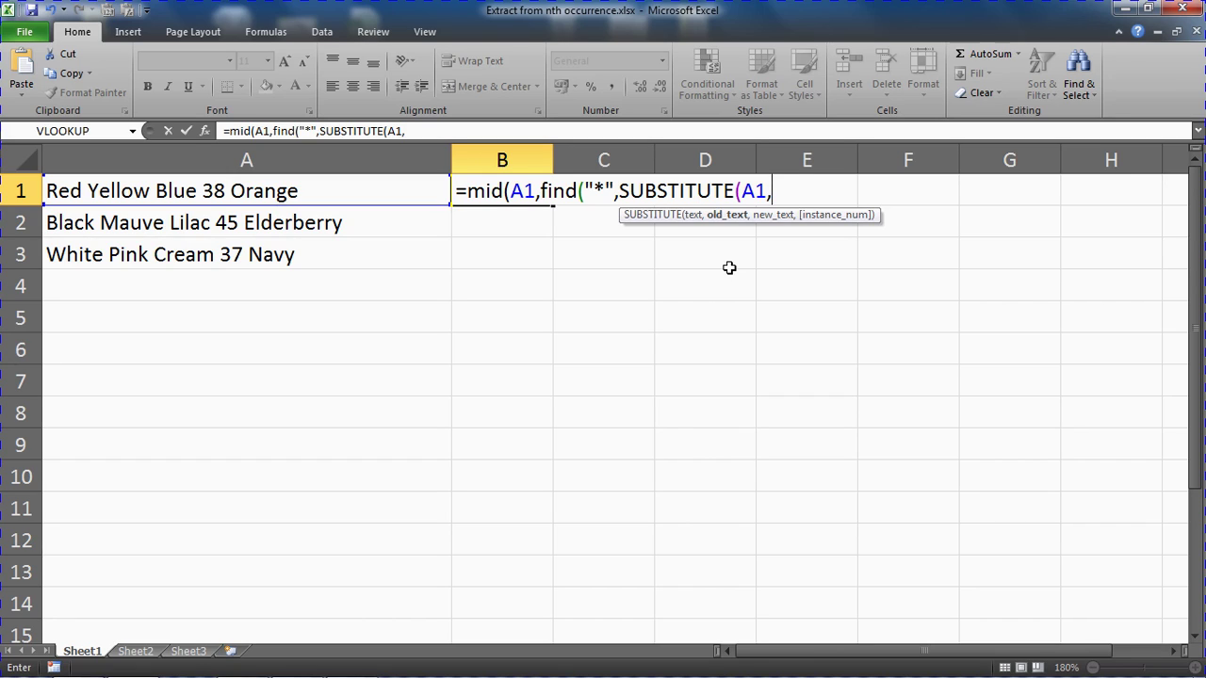
pyautogui.write('" ",')
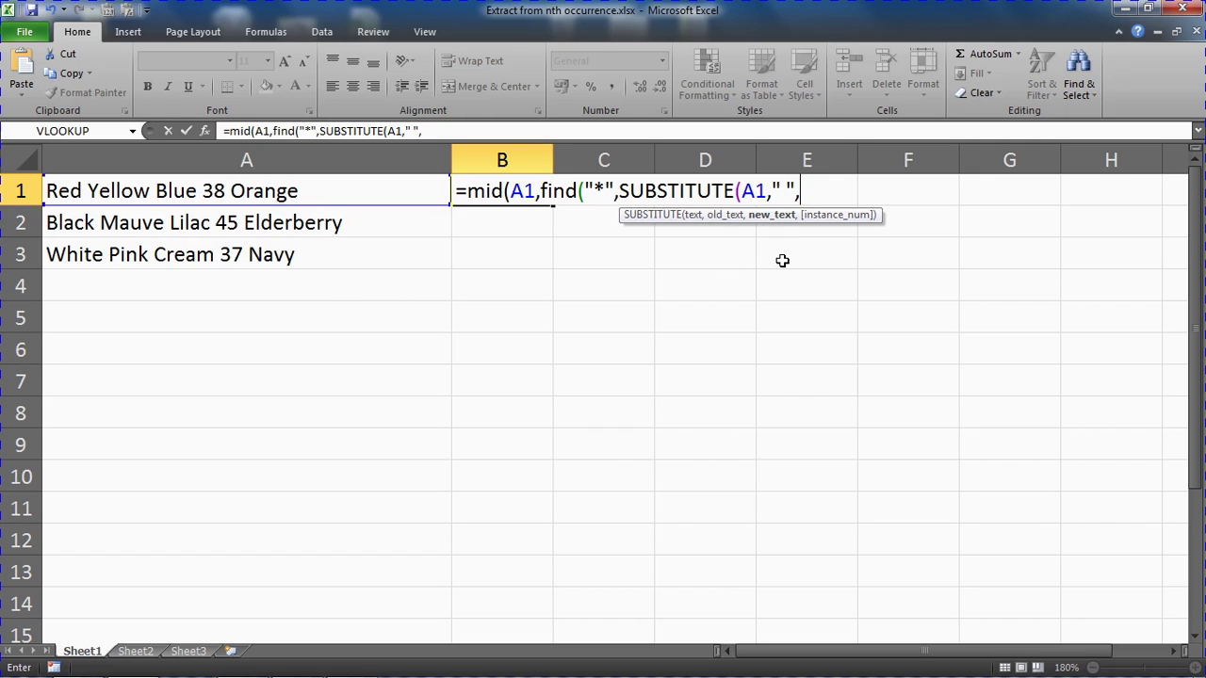
pyautogui.write('"*",')
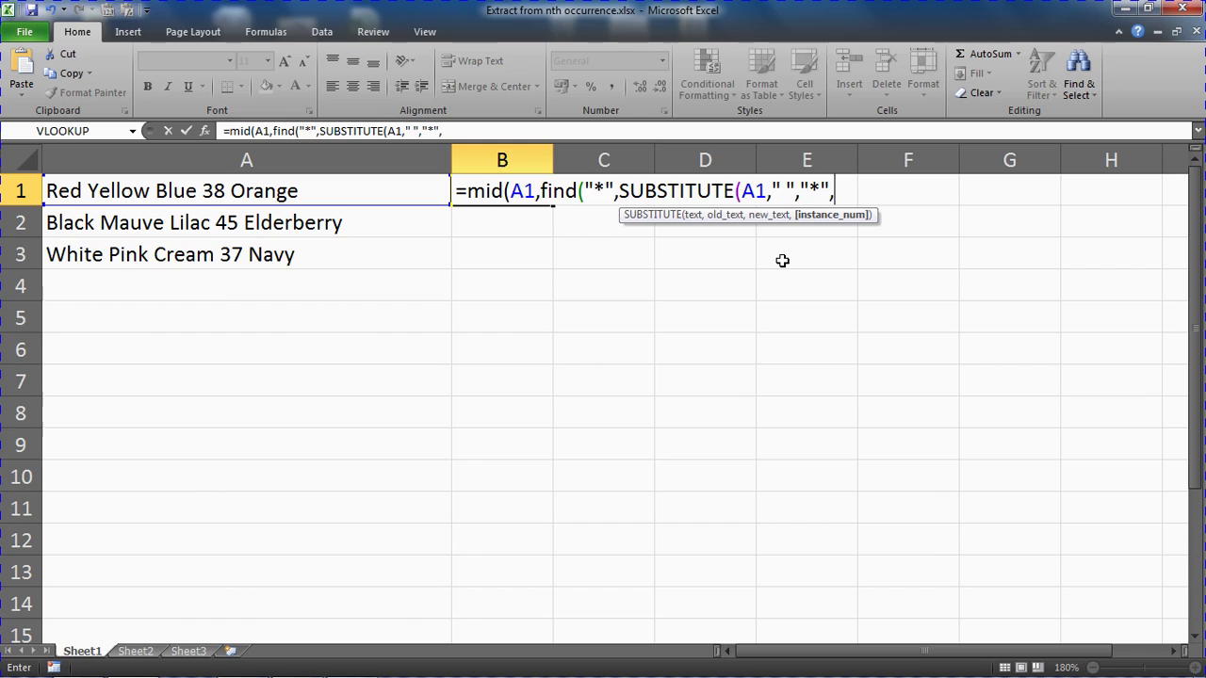
pyautogui.write('3')
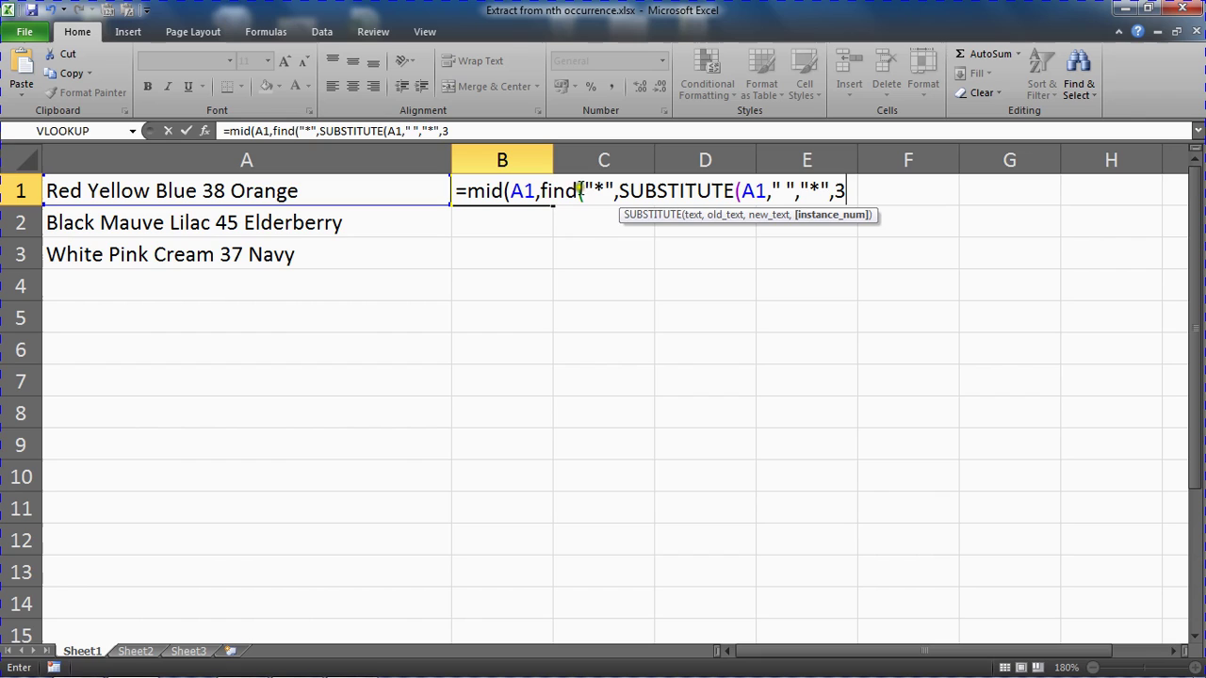
# Check the find("*" and A1 parts of the formula, then close SUBSTITUTE's parenthesis
pyautogui.moveTo(541, 191); pyautogui.dragTo(614, 193)
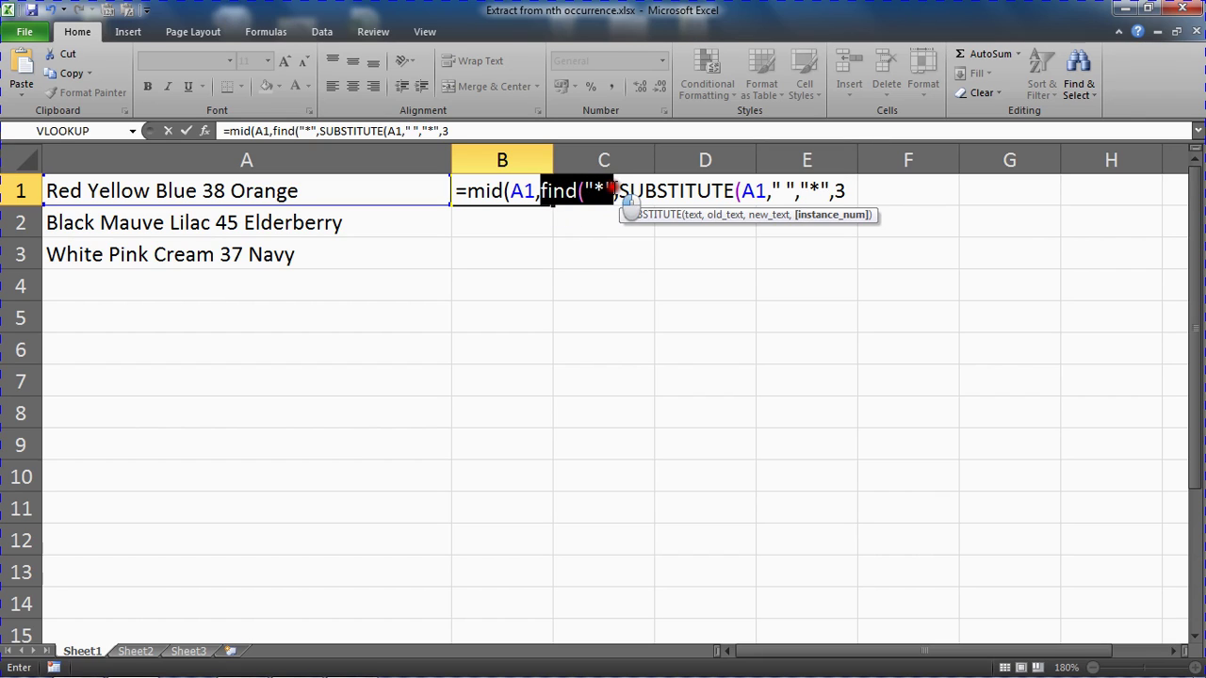
pyautogui.click(509, 193)
pyautogui.moveTo(510, 193); pyautogui.dragTo(535, 192)
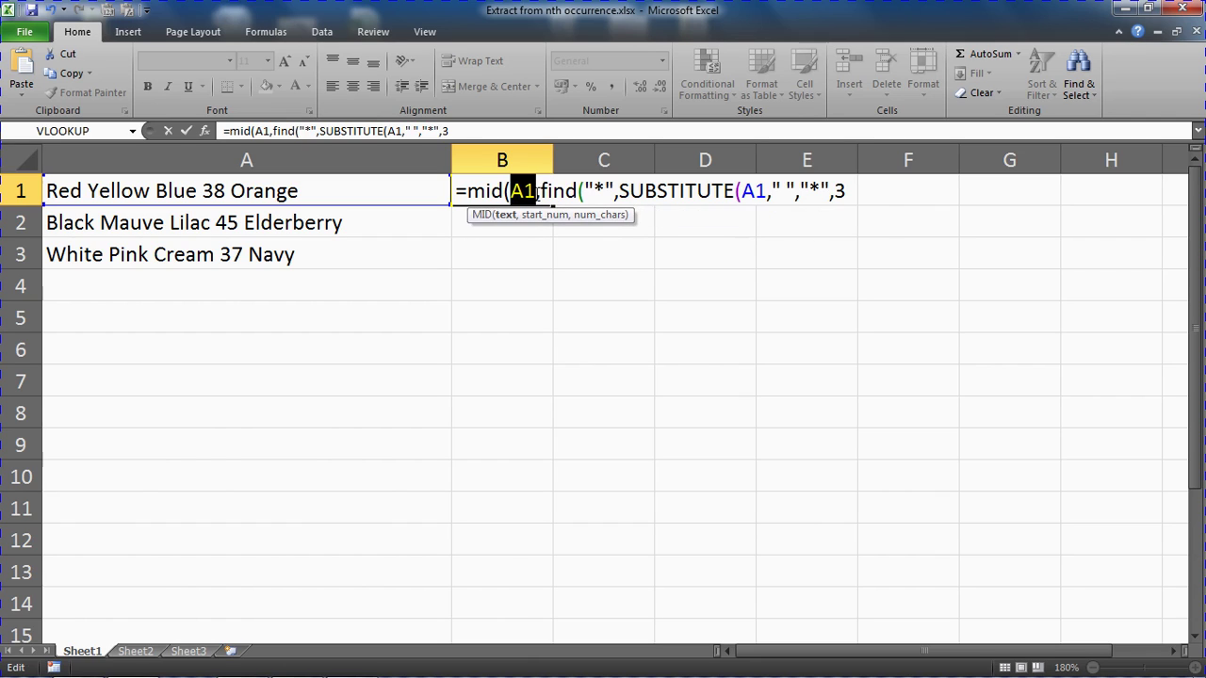
pyautogui.click(841, 191)
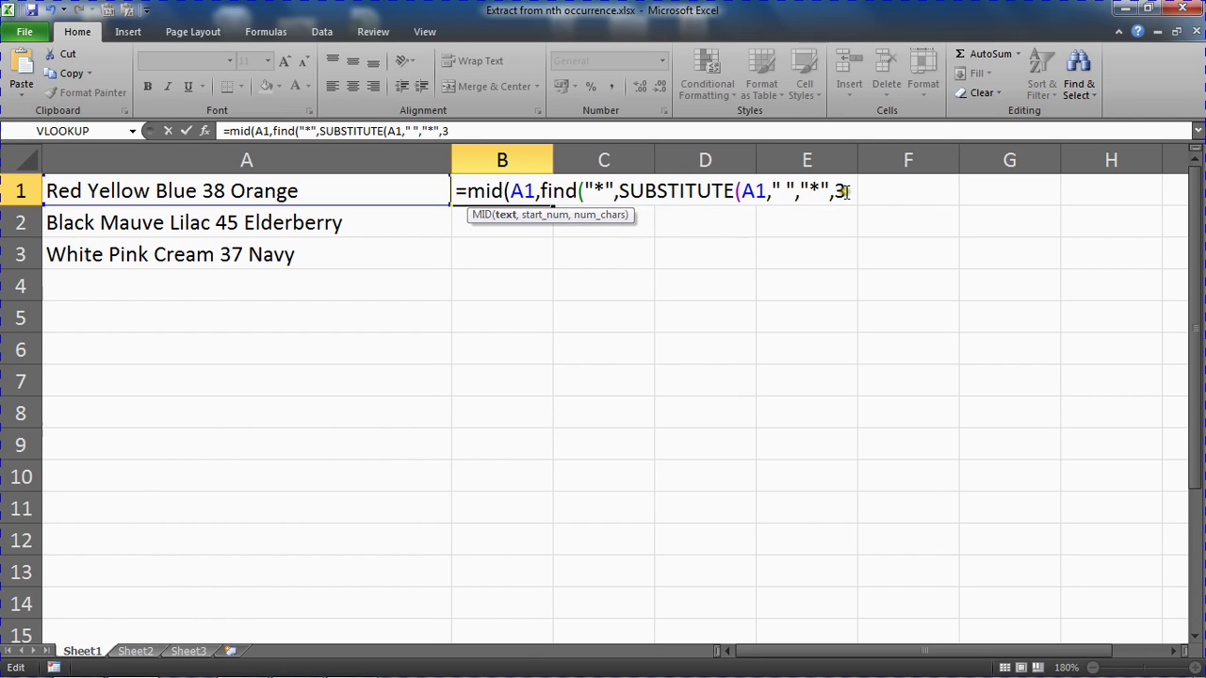
pyautogui.write(')')
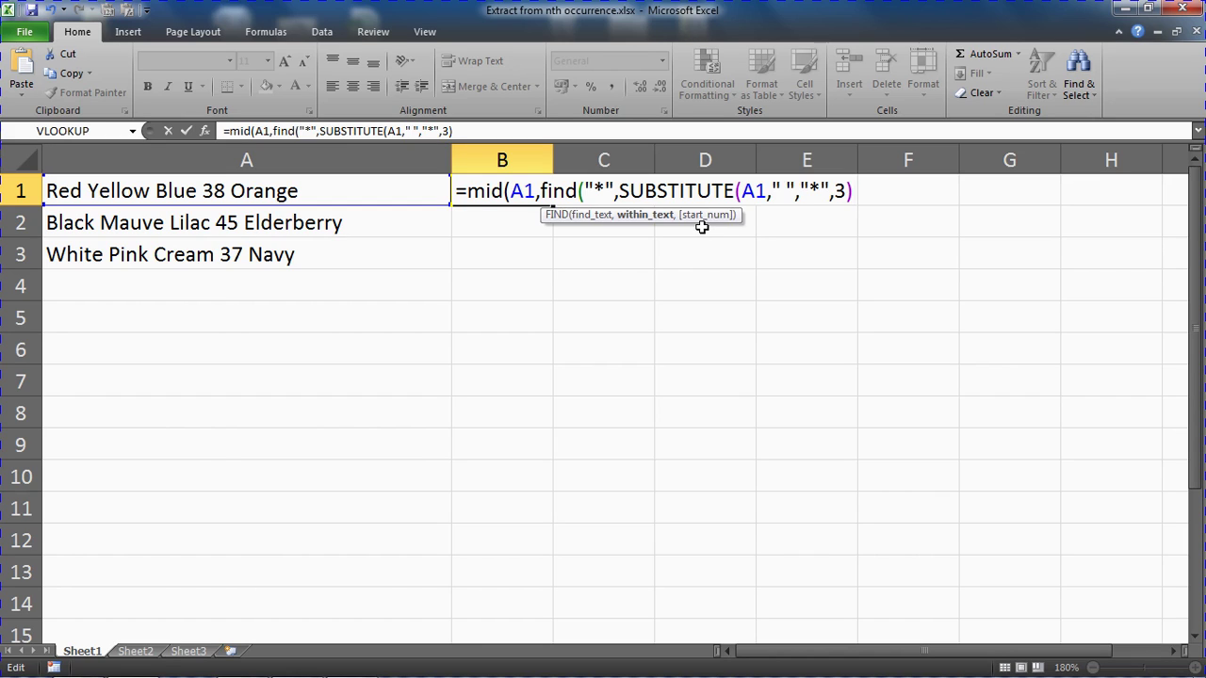
# Close FIND, give MID length 2, and add +1 to the start position
pyautogui.write(')')
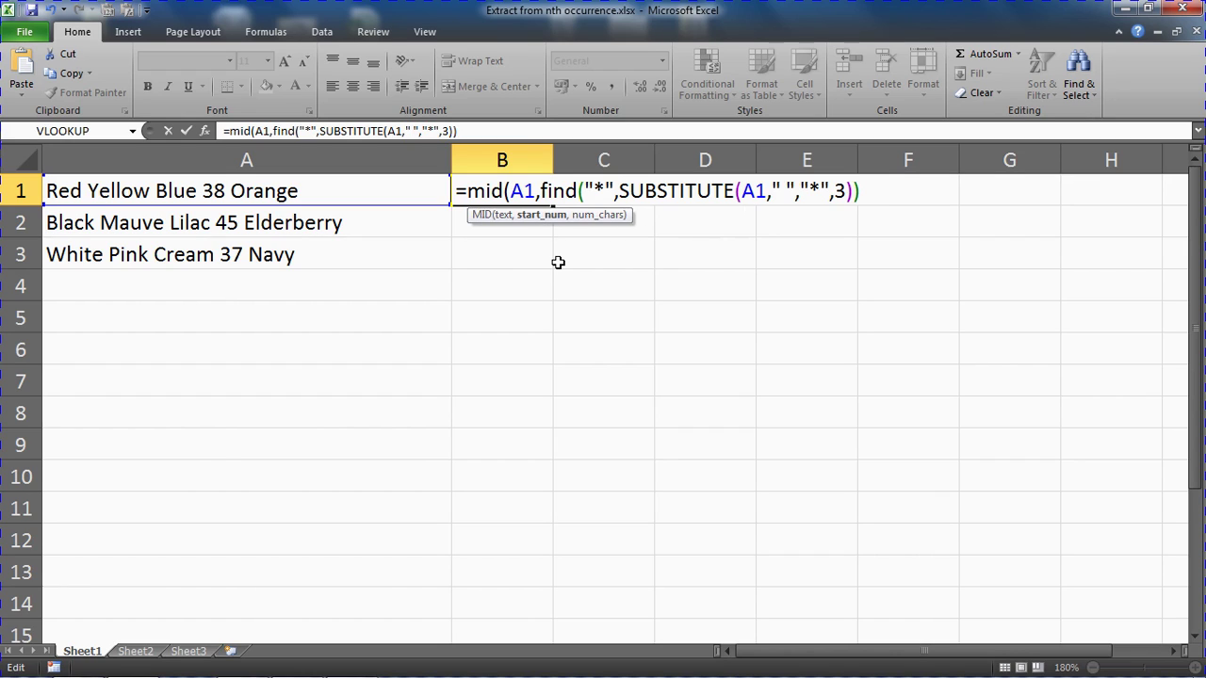
pyautogui.write(',')
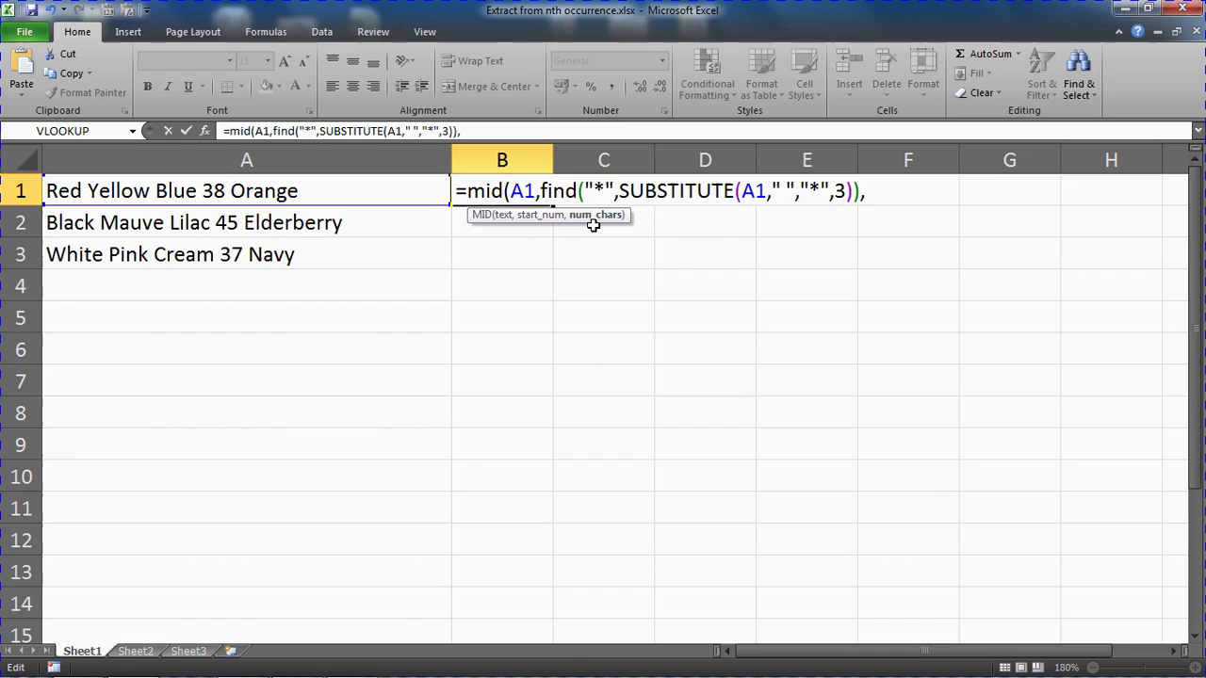
pyautogui.write('2')
pyautogui.write(')')
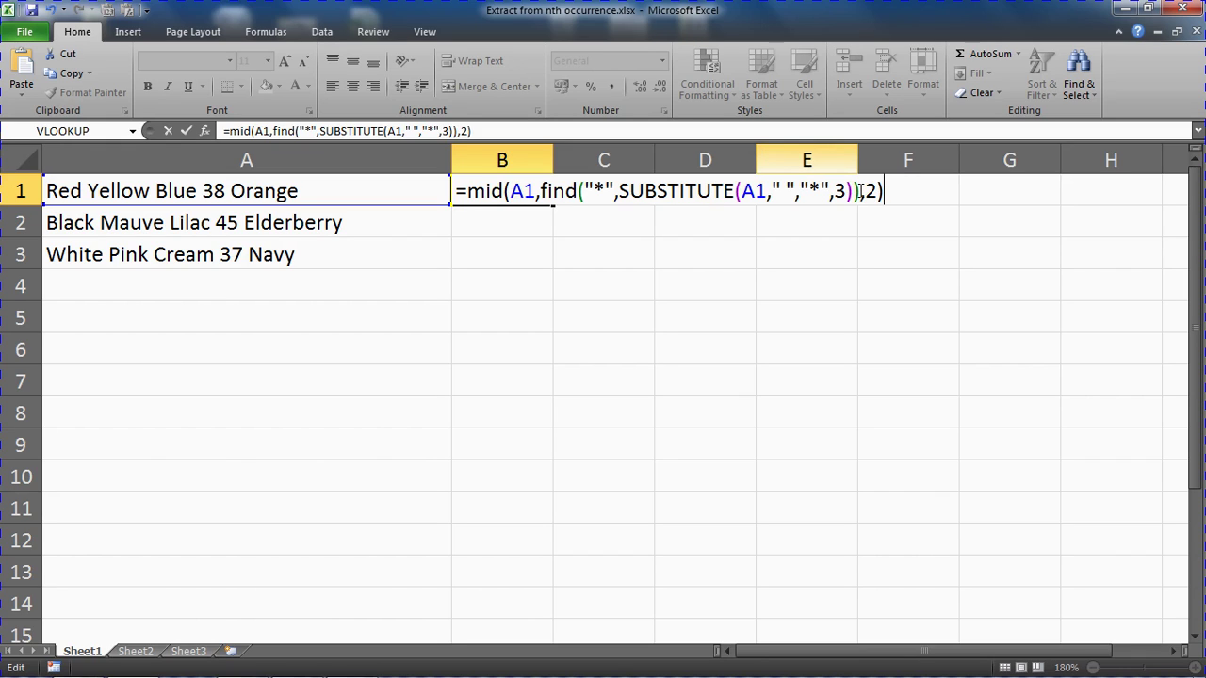
pyautogui.click(859, 191)
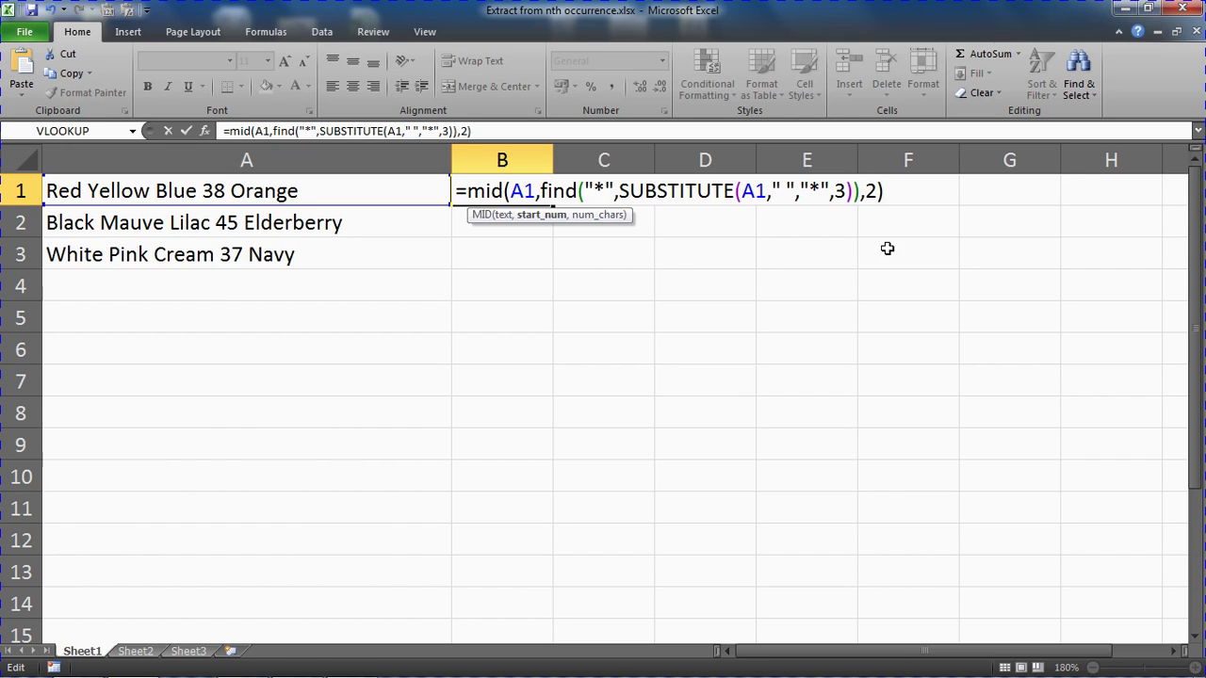
pyautogui.write('+1')
# Commit B1's formula and fill it down to B3, giving 38, 45 and 37
pyautogui.press('Return')
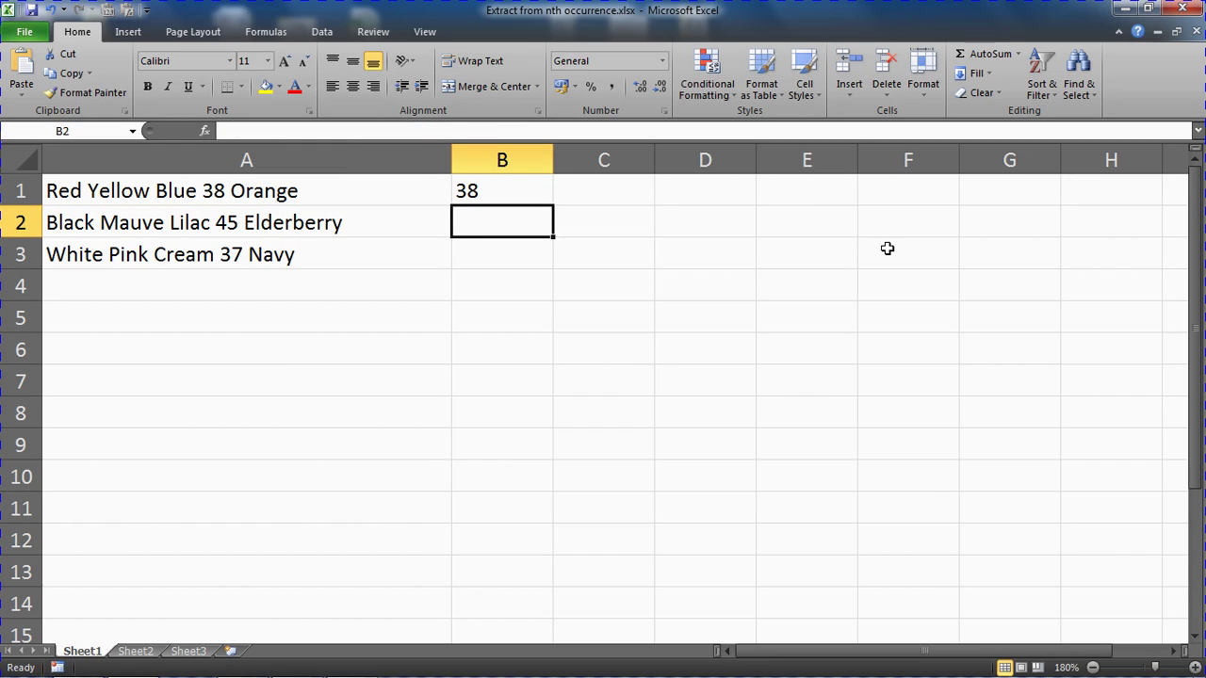
pyautogui.click(525, 190)
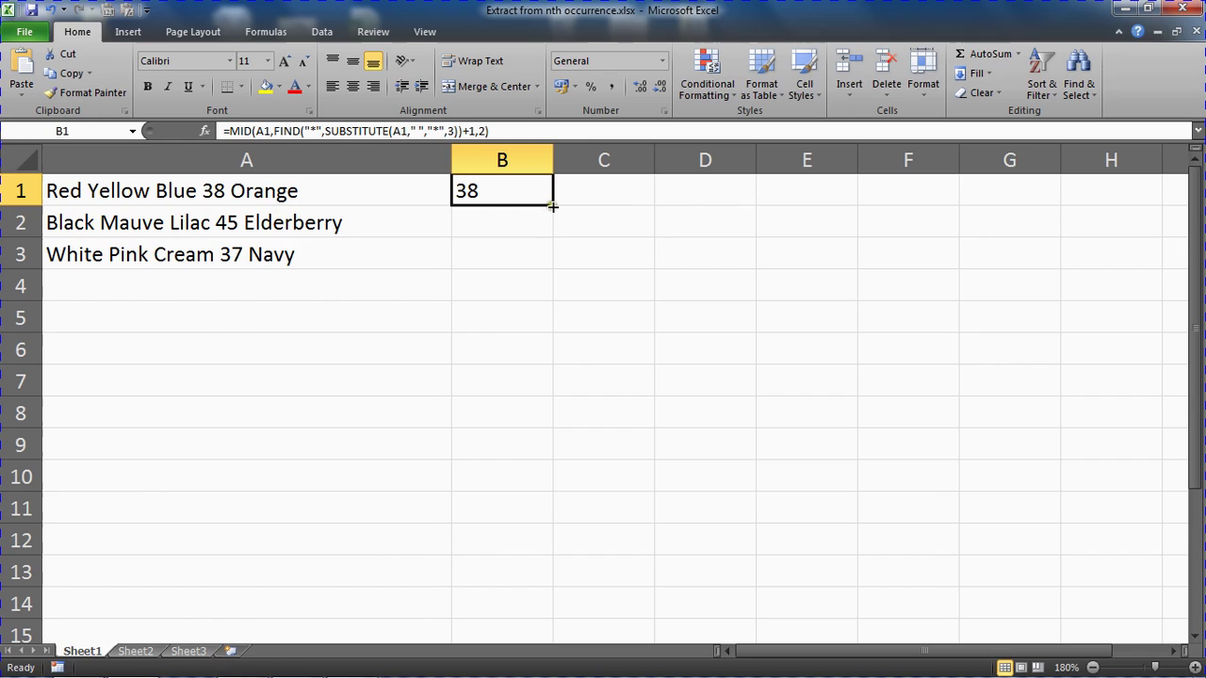
pyautogui.moveTo(552, 206); pyautogui.dragTo(550, 256)
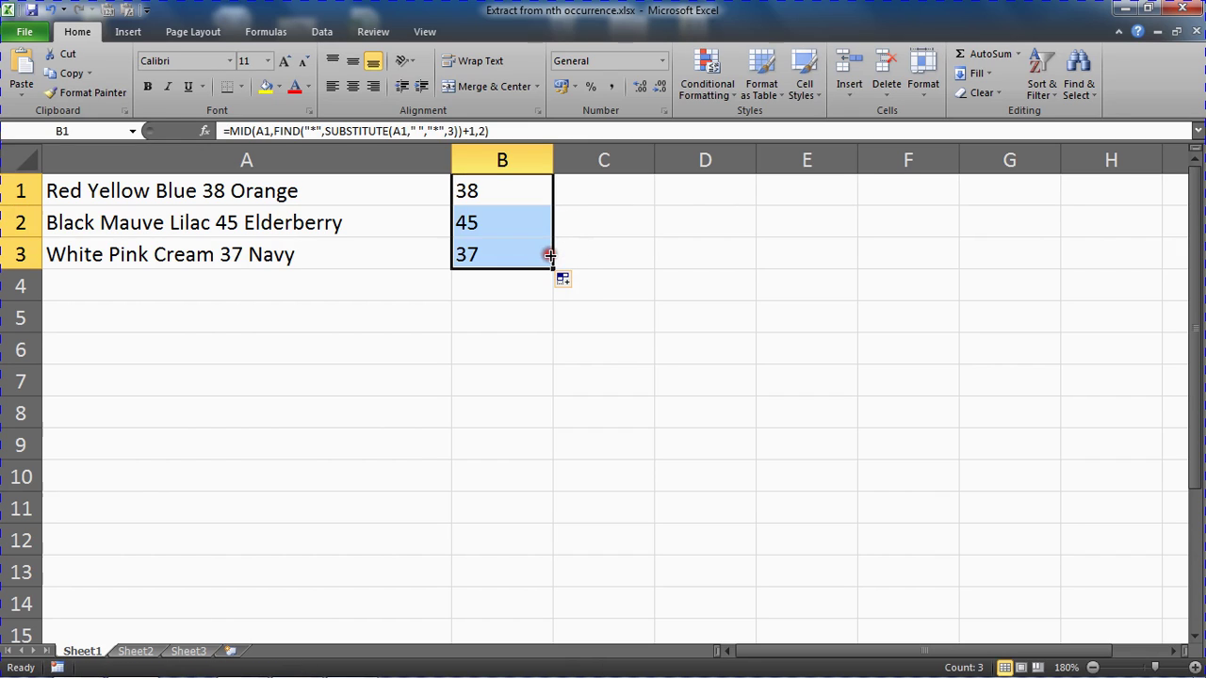
pyautogui.click(523, 234)
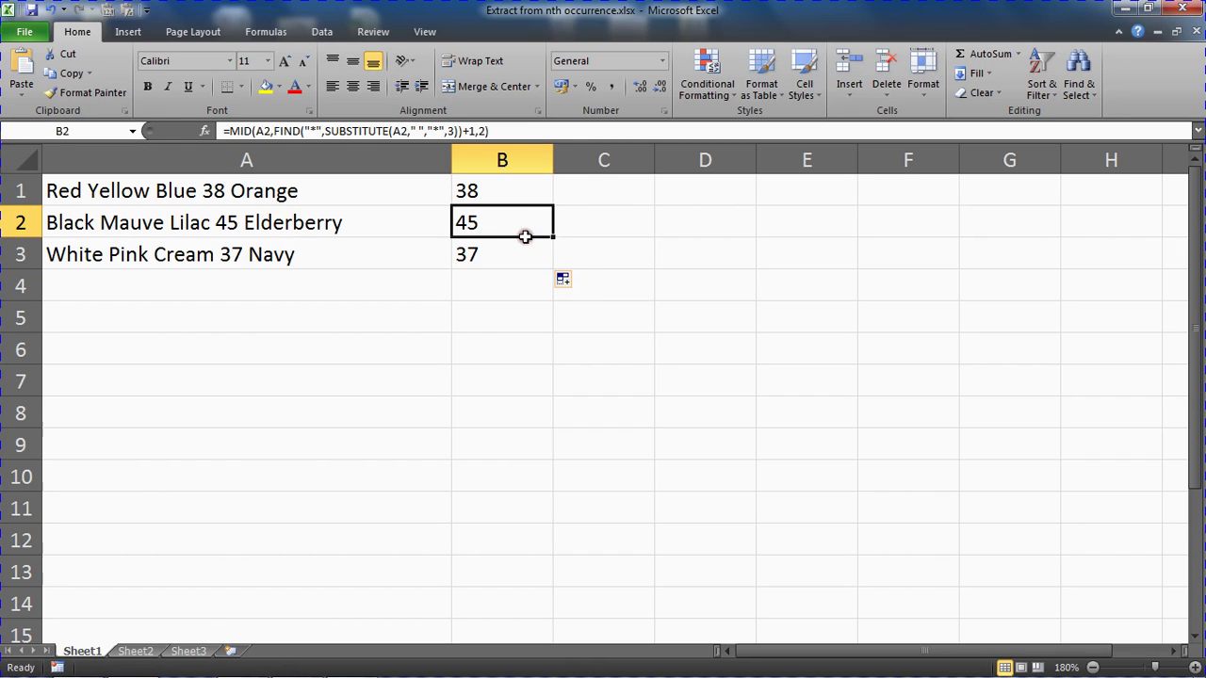
# Add 'lfg' after Mauve in A2 and delete 'lue' from Blue in A1; results stay 38 and 45
pyautogui.click(159, 223)
pyautogui.doubleClick(164, 224)
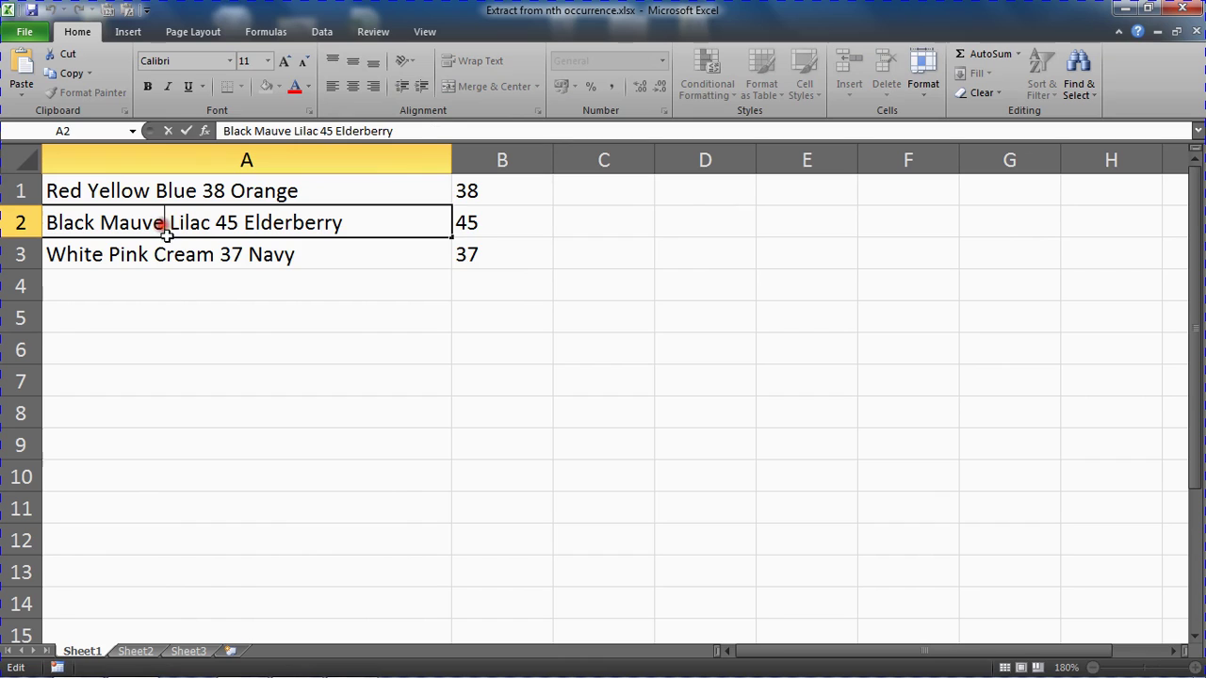
pyautogui.write('lfg')
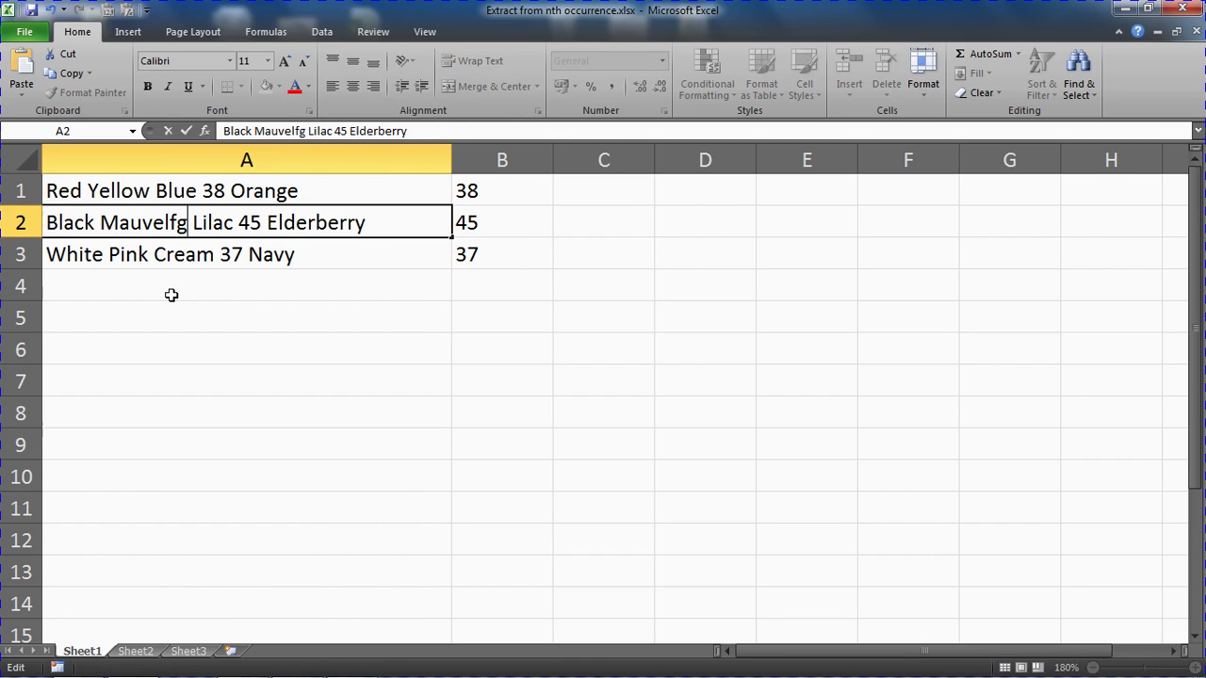
pyautogui.press('Return')
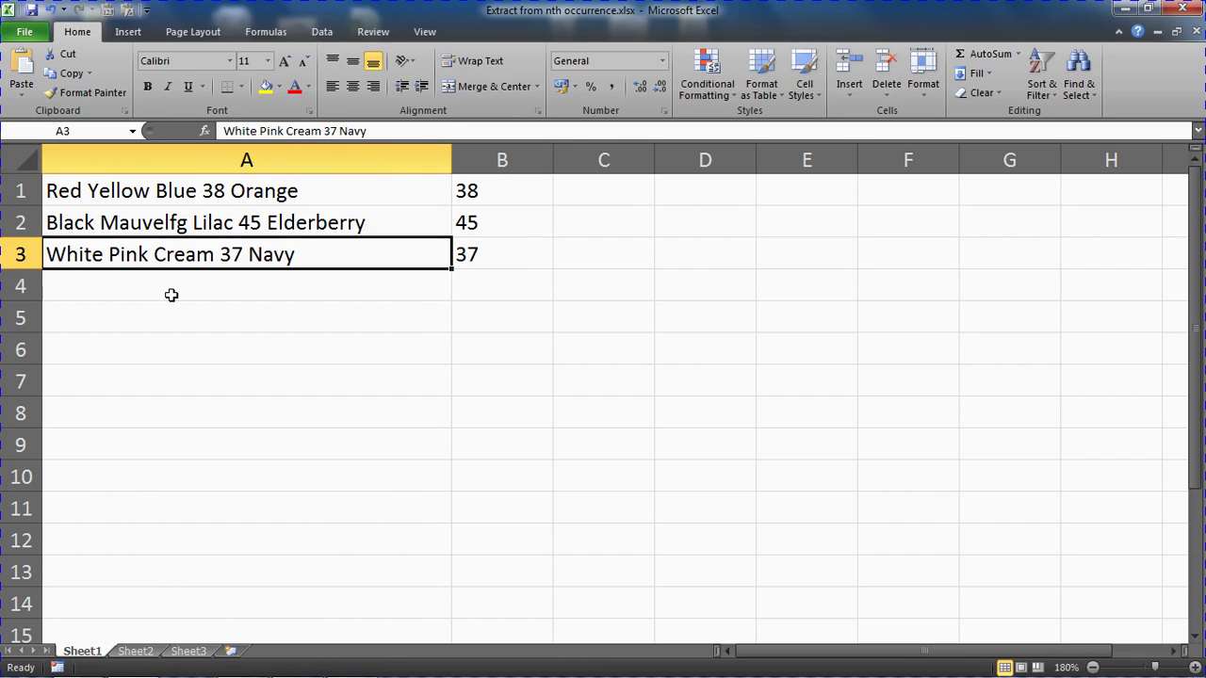
pyautogui.click(224, 185)
pyautogui.doubleClick(226, 188)
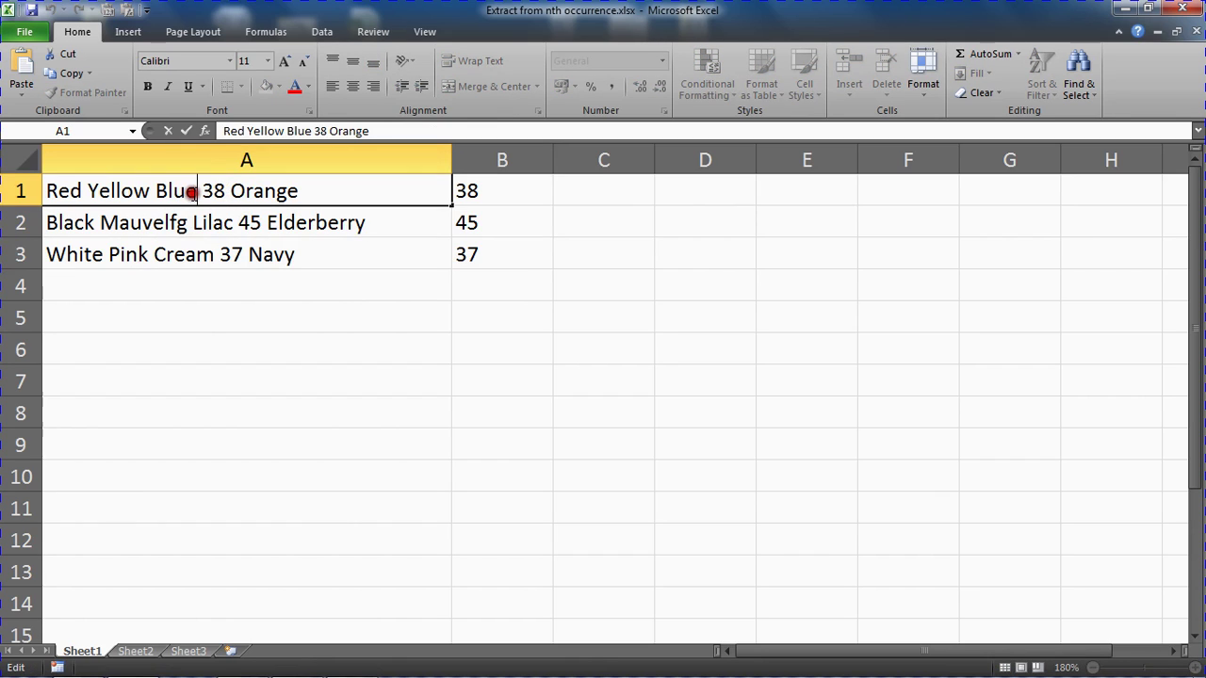
pyautogui.press('BackSpace')
pyautogui.press('BackSpace')
pyautogui.press('BackSpace')
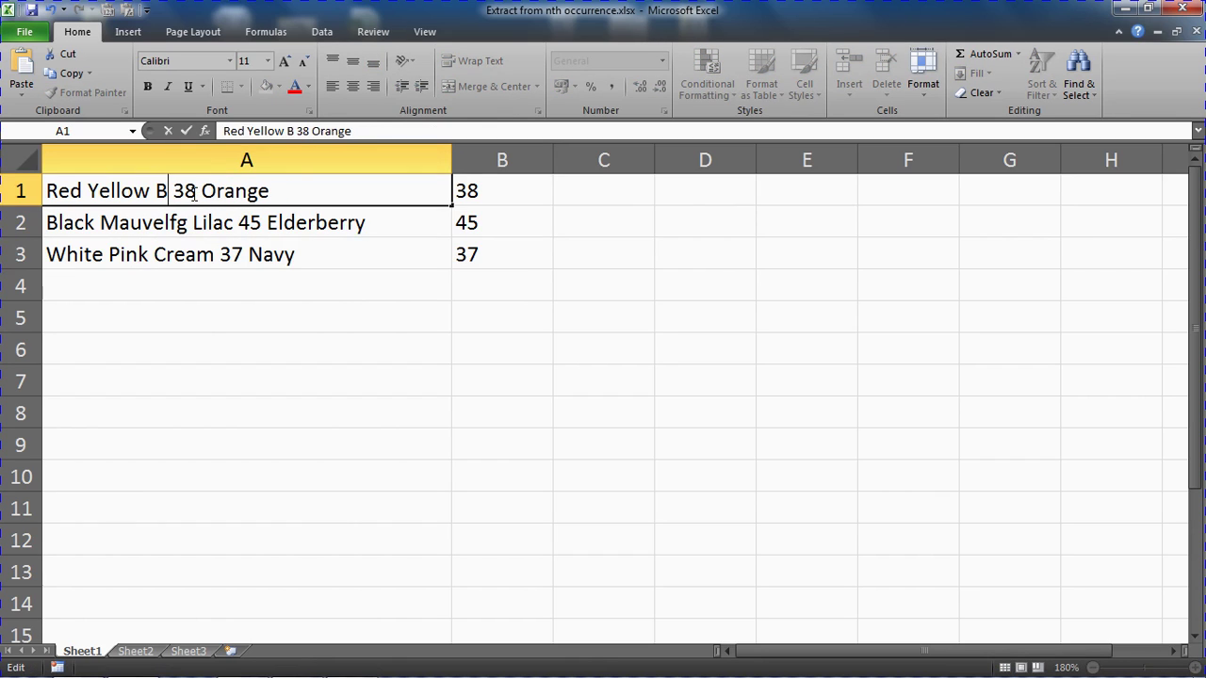
pyautogui.press('Return')
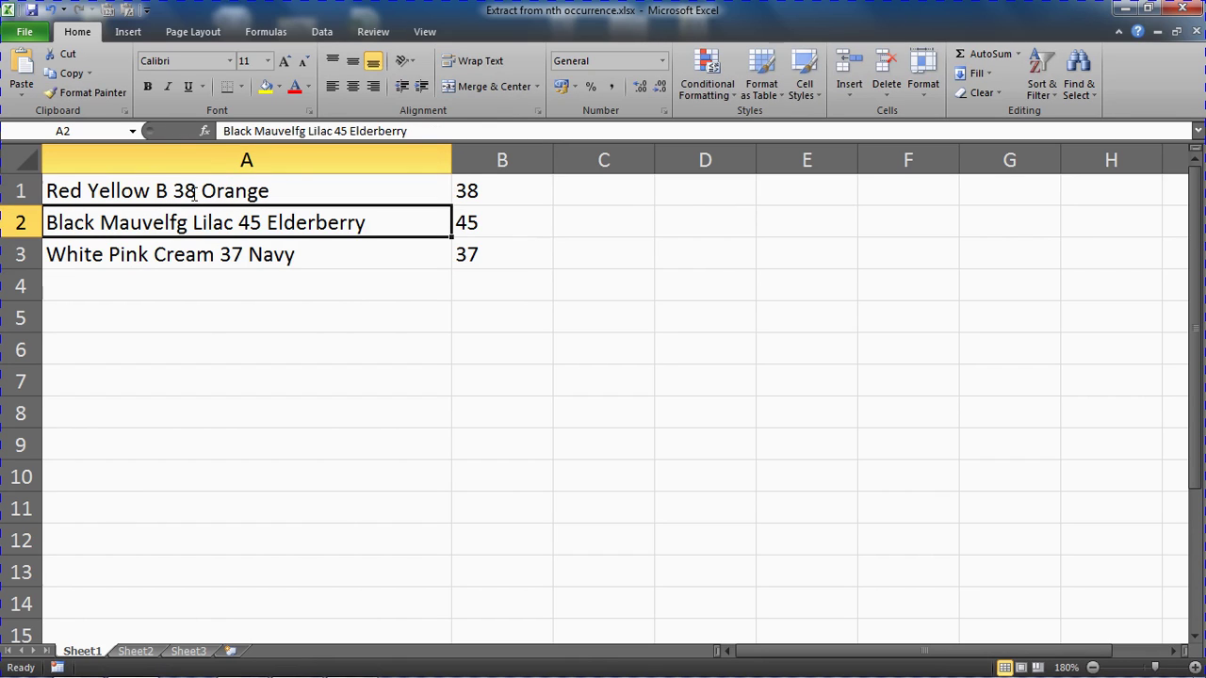
pyautogui.click(464, 193)
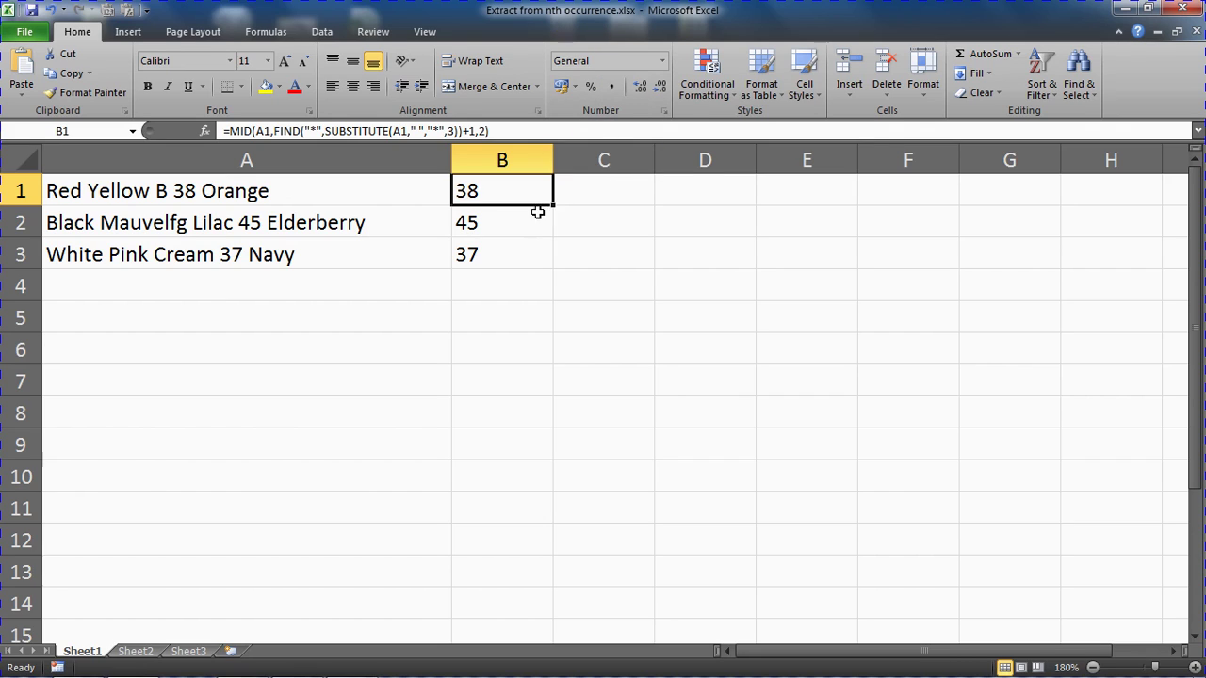
pyautogui.click(518, 251)
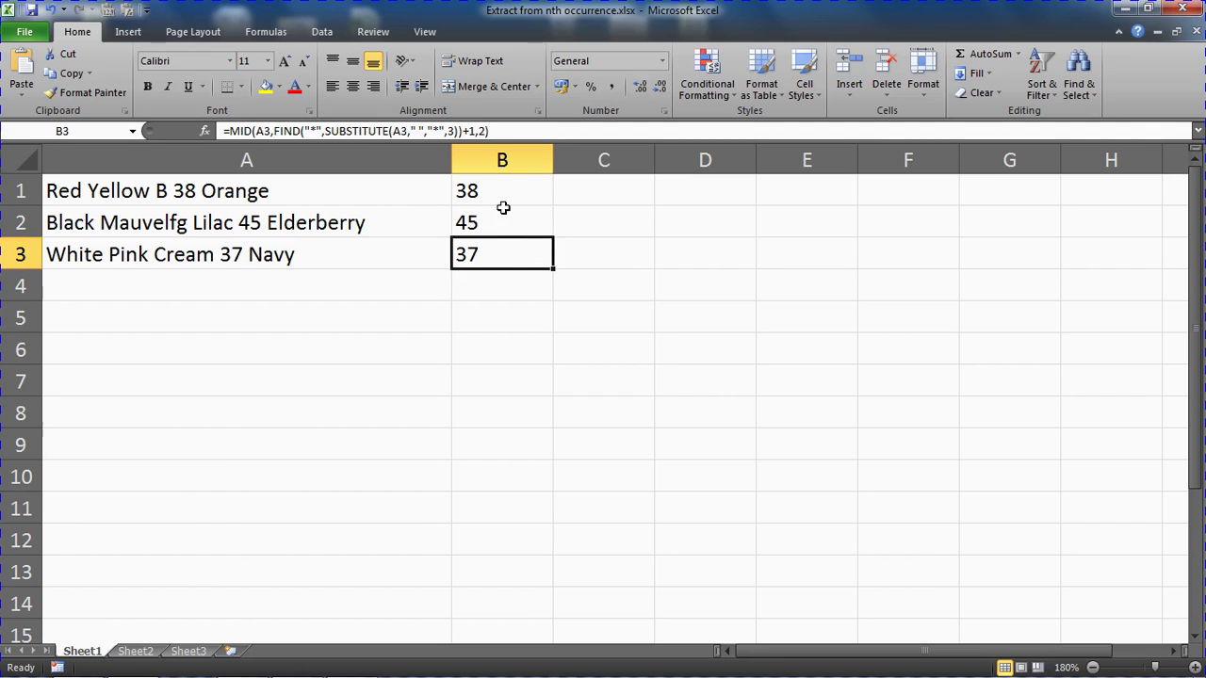
pyautogui.doubleClick(496, 198)
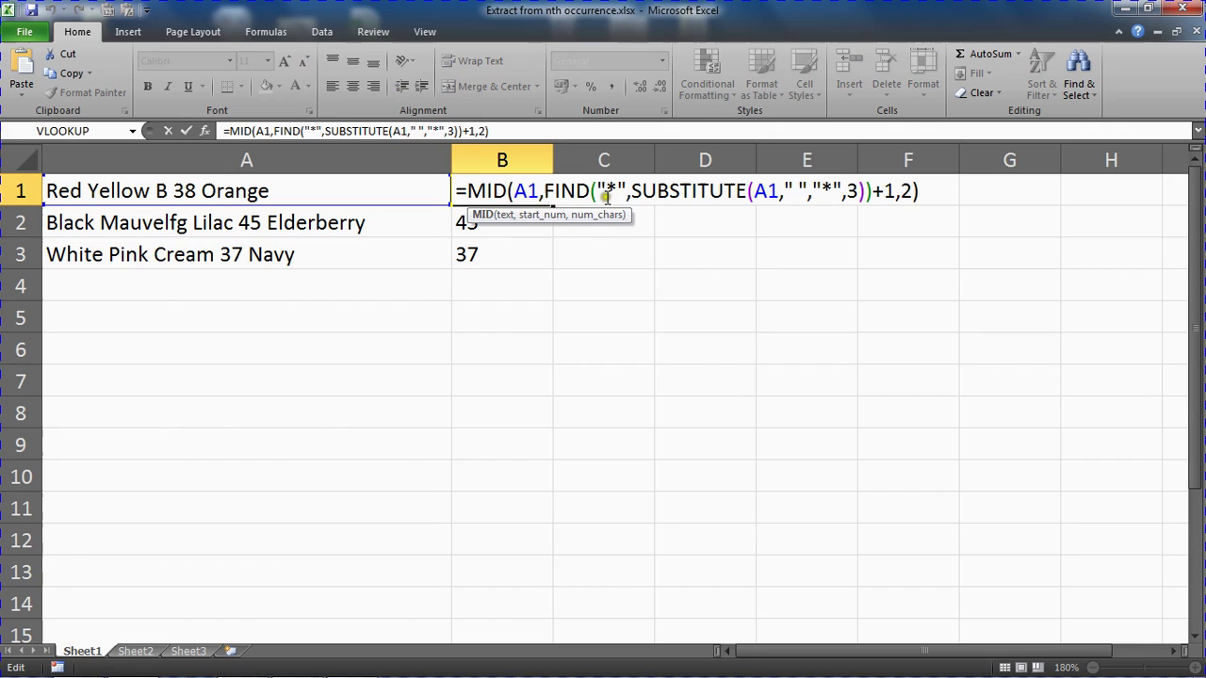